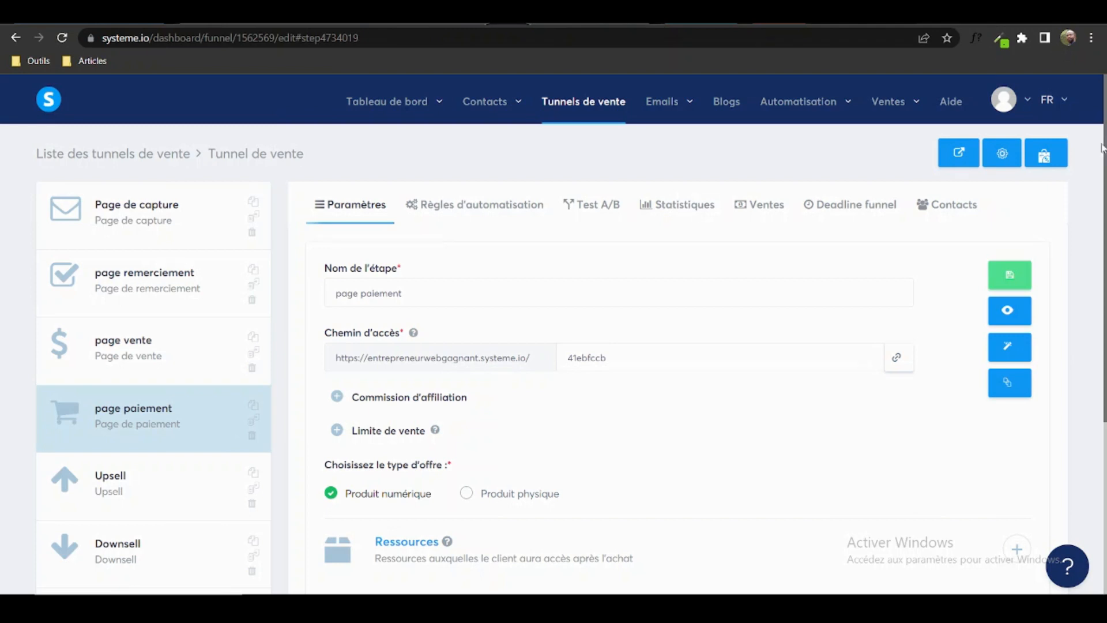
Open the payment step's Paramètres and start adding a price under Tarif de l'offre.
{"action": "scroll", "coordinate": [553, 334], "scroll_direction": "down", "scroll_amount": 1}
{"action": "scroll", "coordinate": [553, 336], "scroll_direction": "up", "scroll_amount": 1}
{"action": "scroll", "coordinate": [553, 334], "scroll_direction": "down", "scroll_amount": 1}
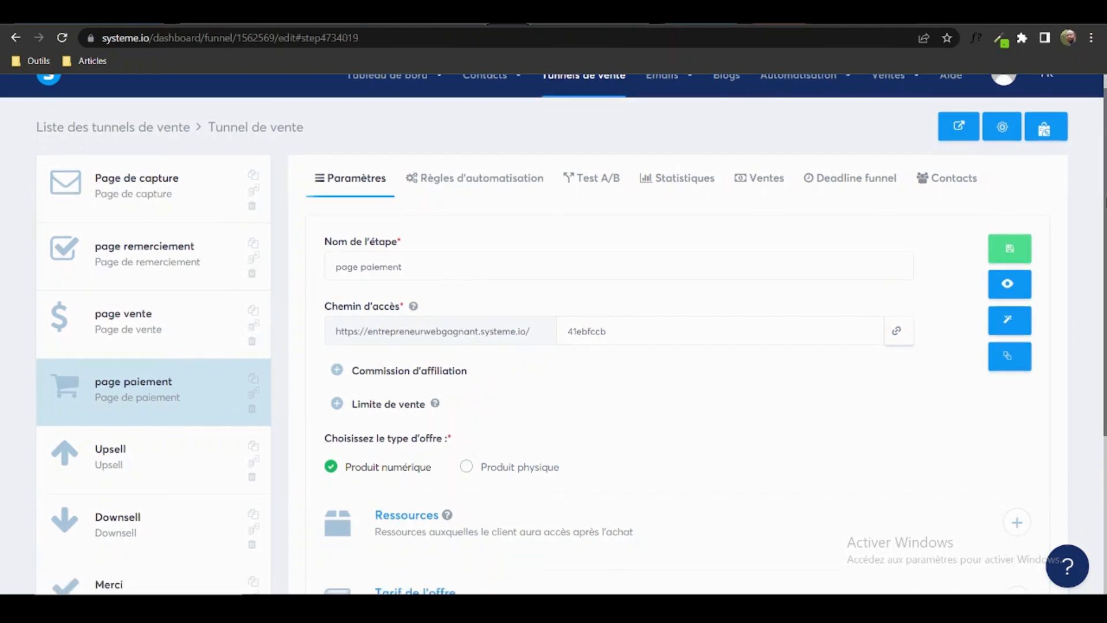
{"action": "scroll", "coordinate": [553, 334], "scroll_direction": "down", "scroll_amount": 1}
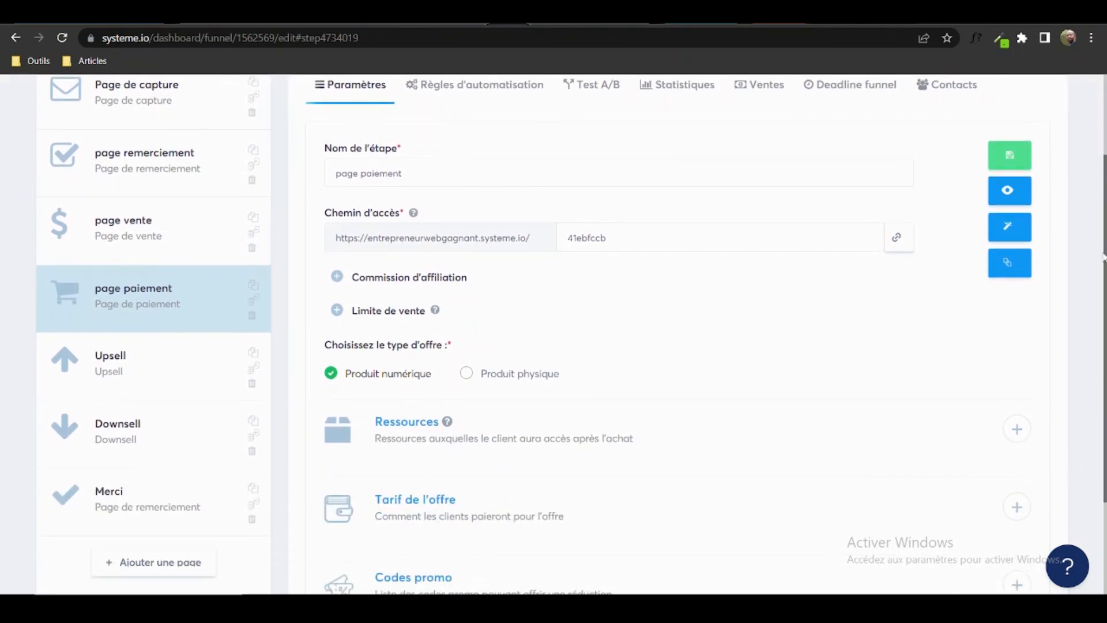
{"action": "left_click_drag", "start_coordinate": [1102, 252], "coordinate": [1103, 173]}
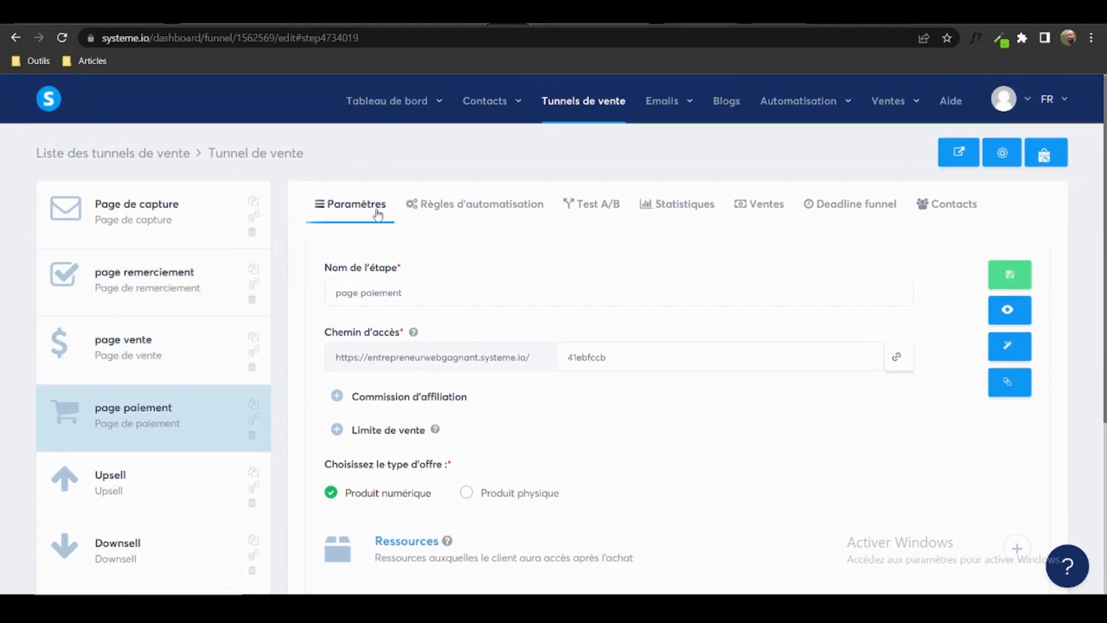
{"action": "left_click", "coordinate": [374, 210]}
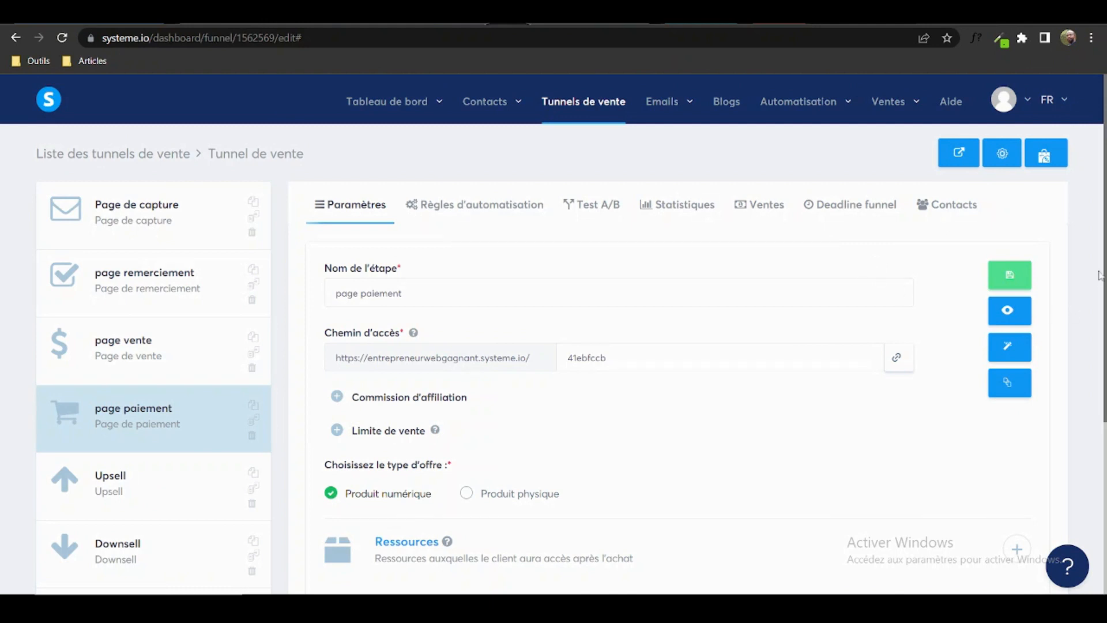
{"action": "scroll", "coordinate": [1104, 257], "scroll_direction": "down", "scroll_amount": 4}
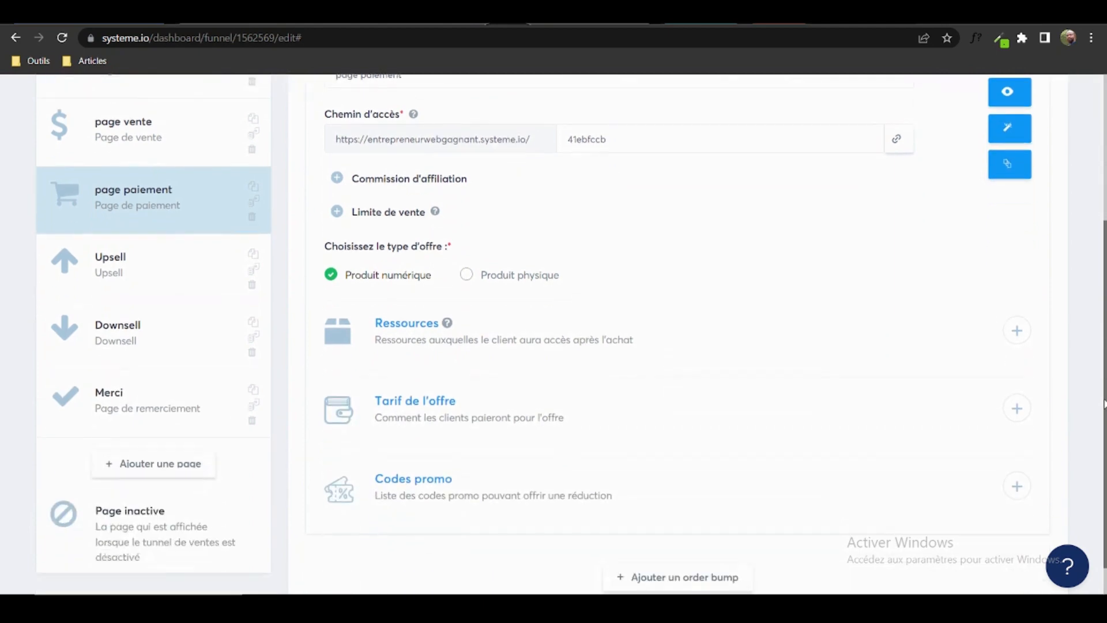
{"action": "left_click", "coordinate": [1016, 408]}
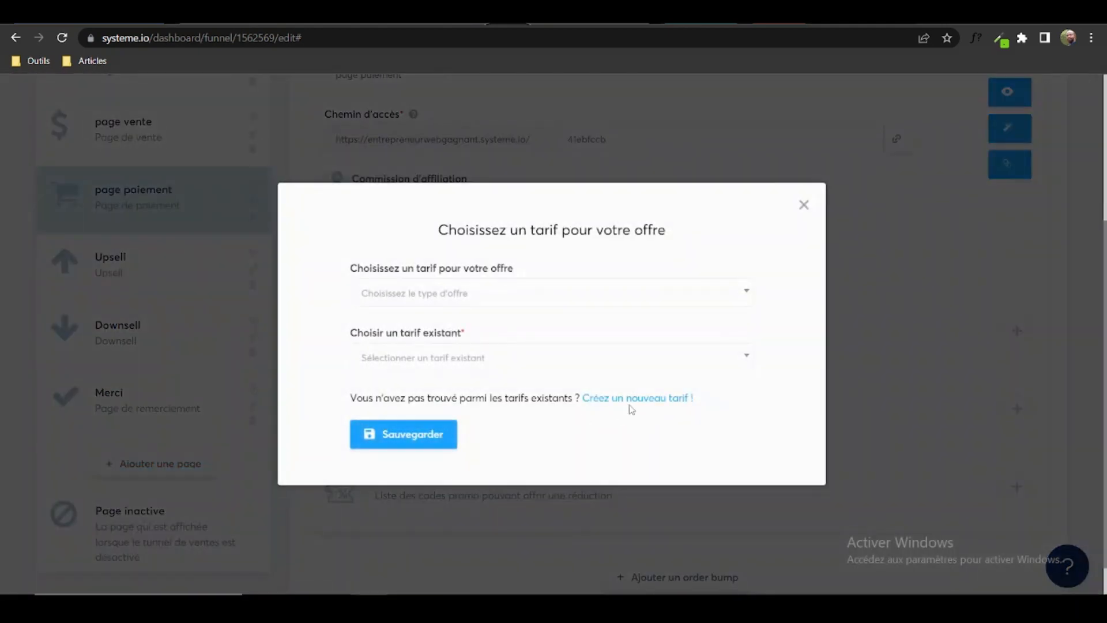
Create a new price with offer name, product name and transaction description 'Affiliation plus'.
{"action": "left_click", "coordinate": [638, 399]}
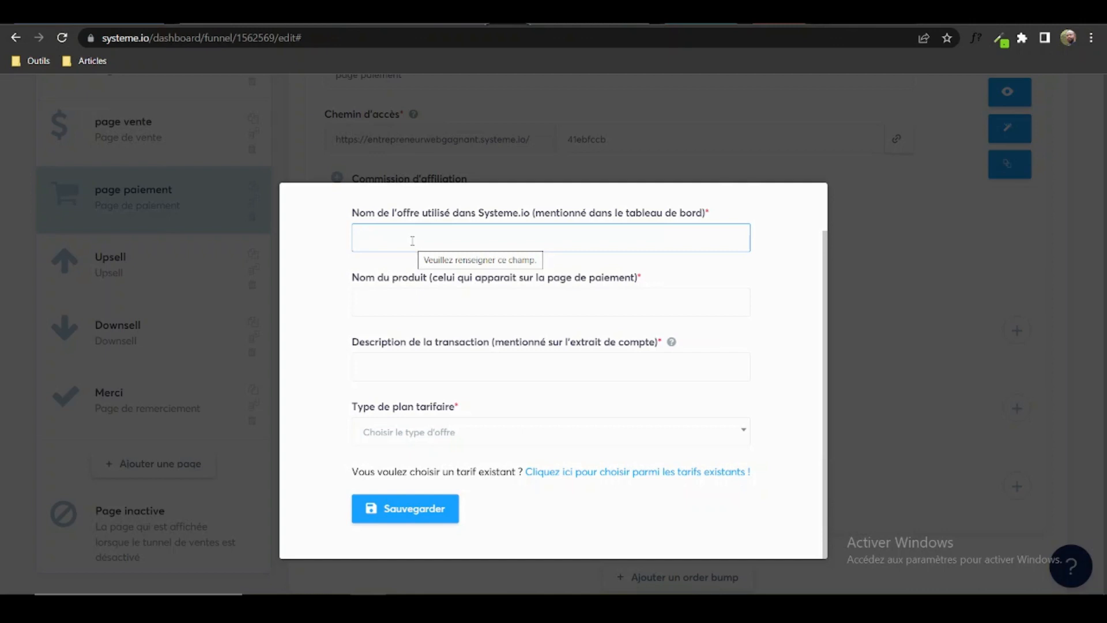
{"action": "type", "text": "Affiliation"}
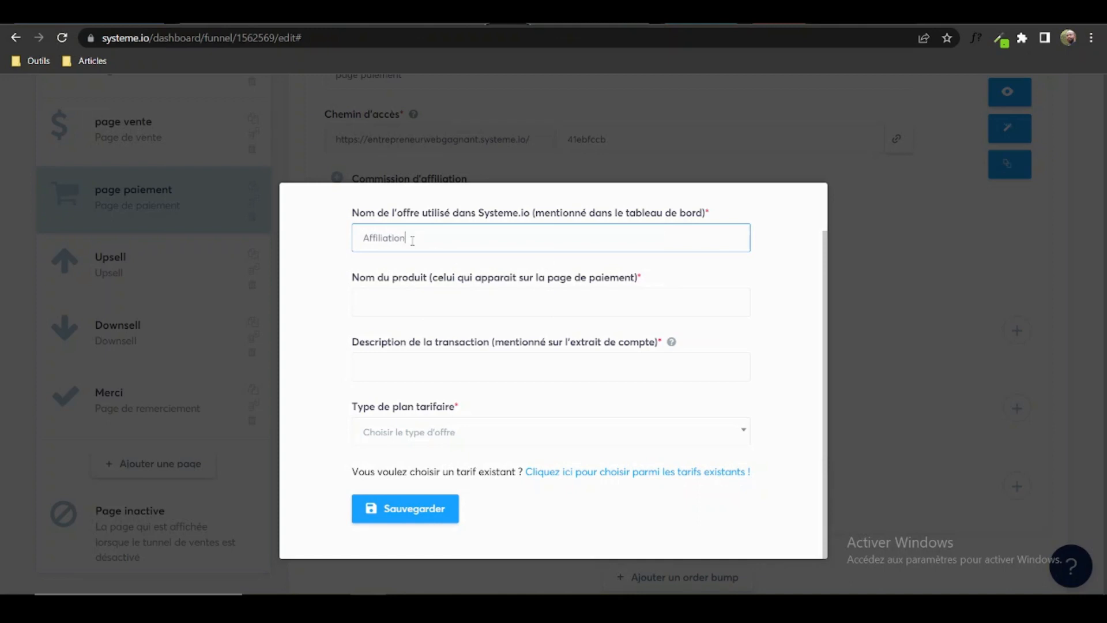
{"action": "type", "text": " plus"}
{"action": "left_click", "coordinate": [378, 306]}
{"action": "type", "text": "A"}
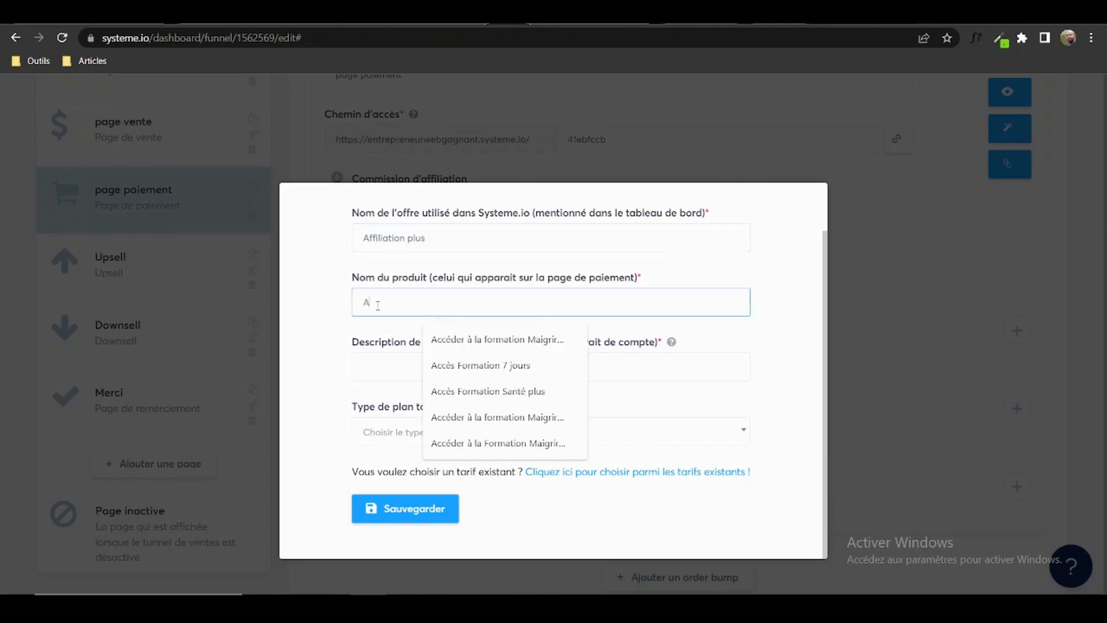
{"action": "type", "text": "ffiliation "}
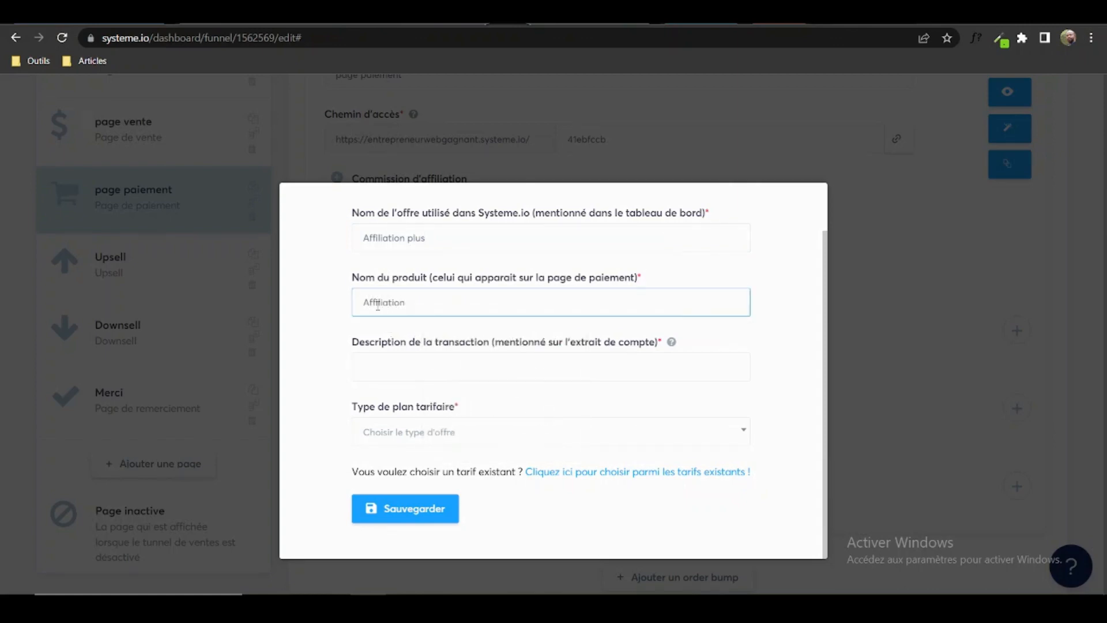
{"action": "type", "text": "plus"}
{"action": "left_click", "coordinate": [396, 375]}
{"action": "type", "text": "Affili"}
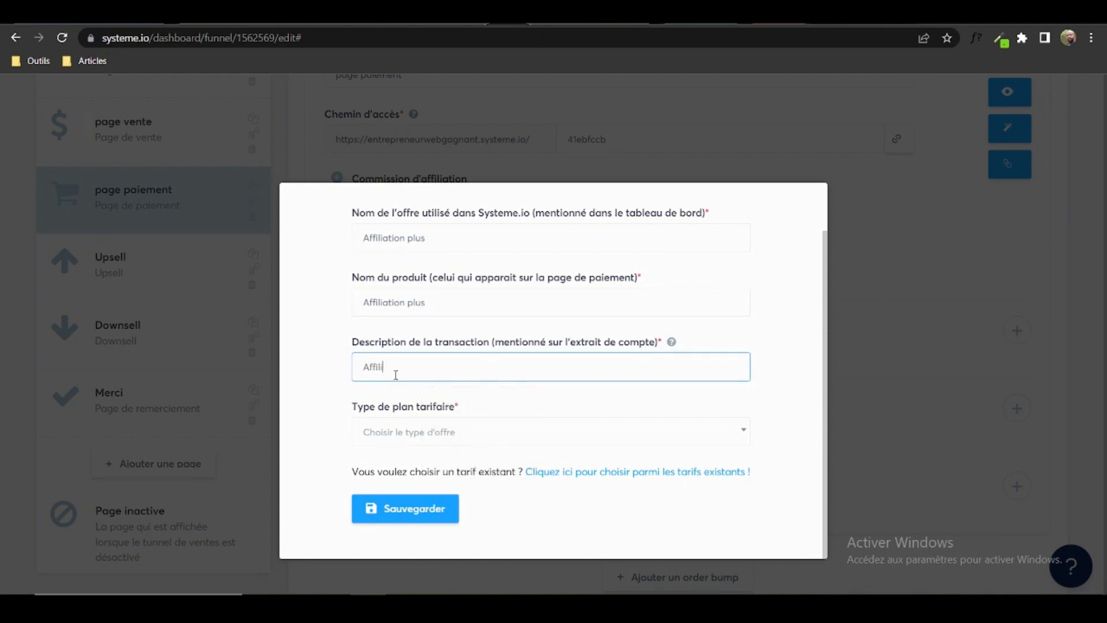
{"action": "type", "text": "ation plus"}
{"action": "scroll", "coordinate": [818, 363], "scroll_direction": "down", "scroll_amount": 1}
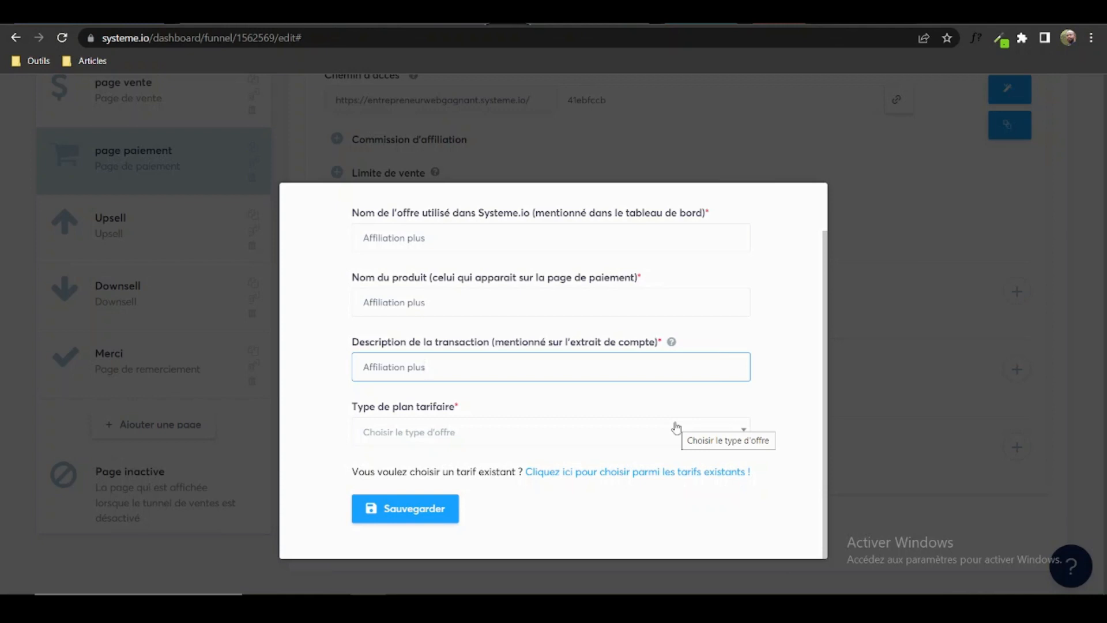
Make the new price a Paiement unique plan with a 97 € payment amount.
{"action": "left_click", "coordinate": [614, 438]}
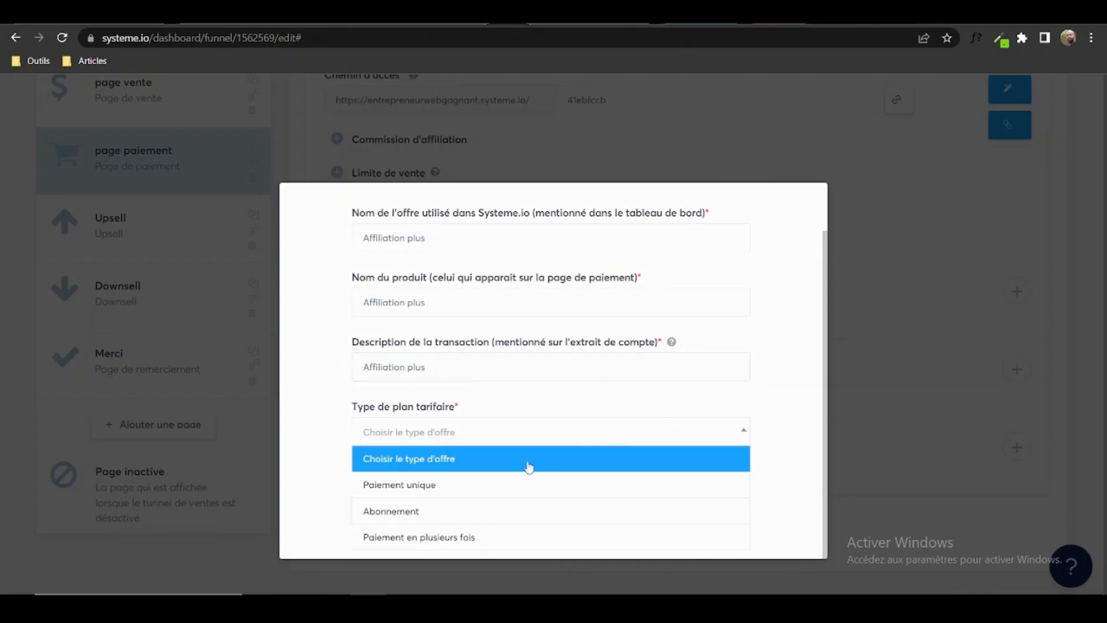
{"action": "left_click", "coordinate": [454, 491]}
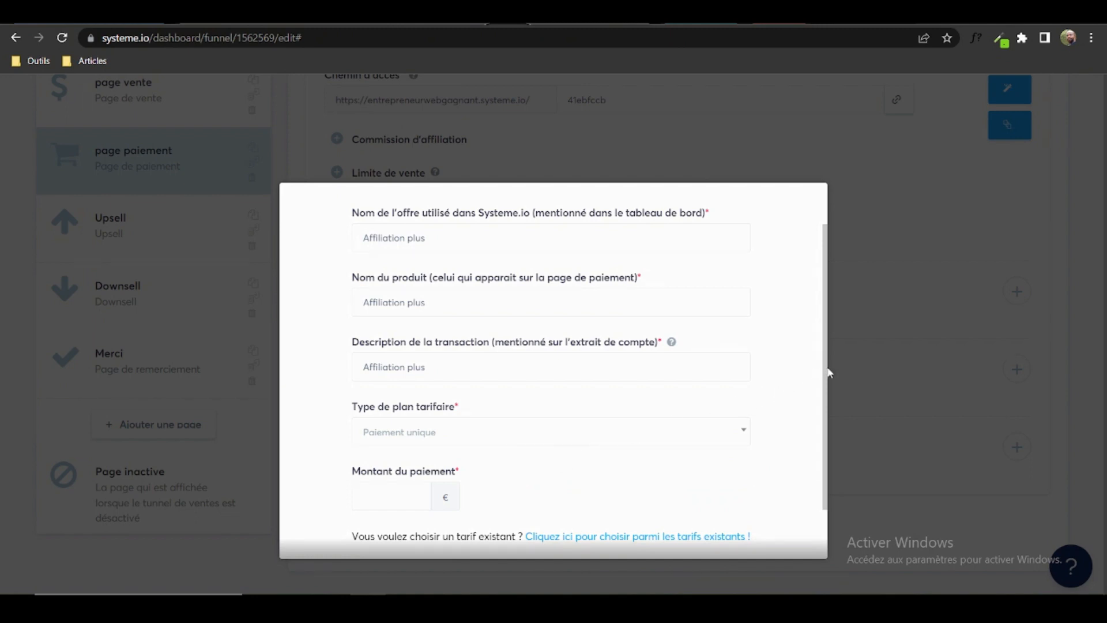
{"action": "left_click_drag", "start_coordinate": [828, 384], "coordinate": [824, 407]}
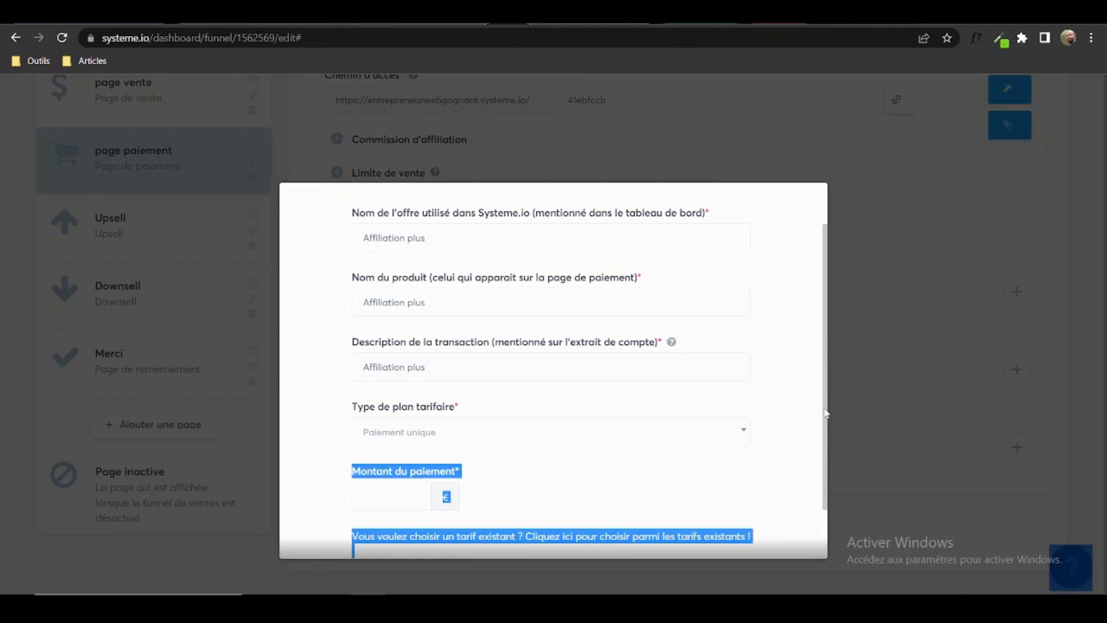
{"action": "left_click", "coordinate": [813, 392]}
{"action": "scroll", "coordinate": [824, 395], "scroll_direction": "down", "scroll_amount": 2}
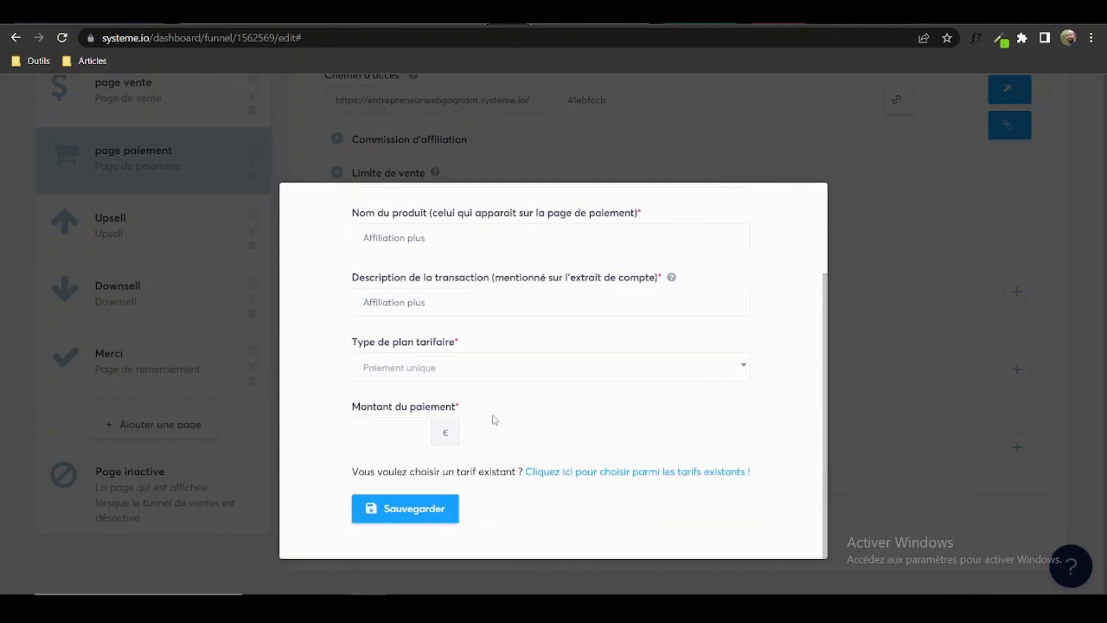
{"action": "left_click", "coordinate": [416, 433]}
{"action": "type", "text": "97"}
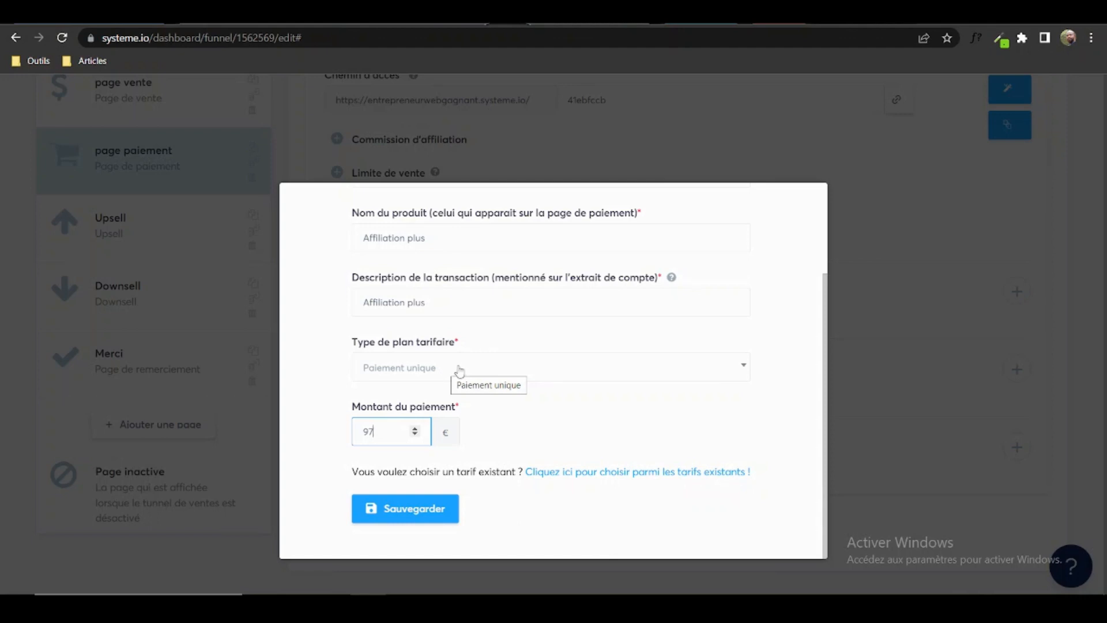
{"action": "left_click", "coordinate": [459, 370]}
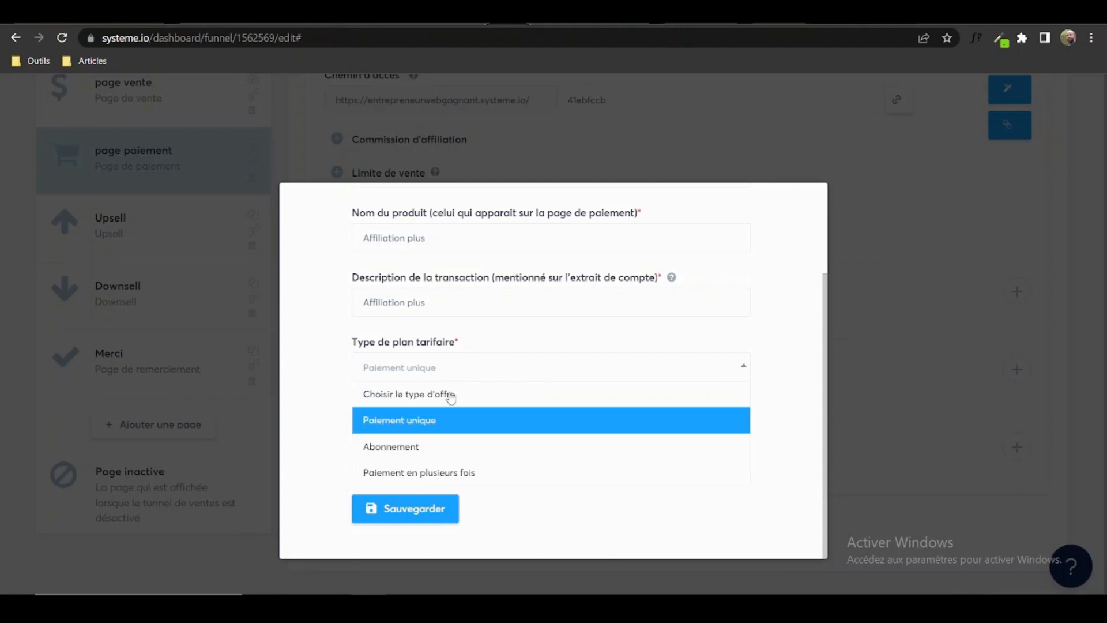
Switch the plan type to Abonnement with a 15 DAY trial period.
{"action": "left_click", "coordinate": [439, 450]}
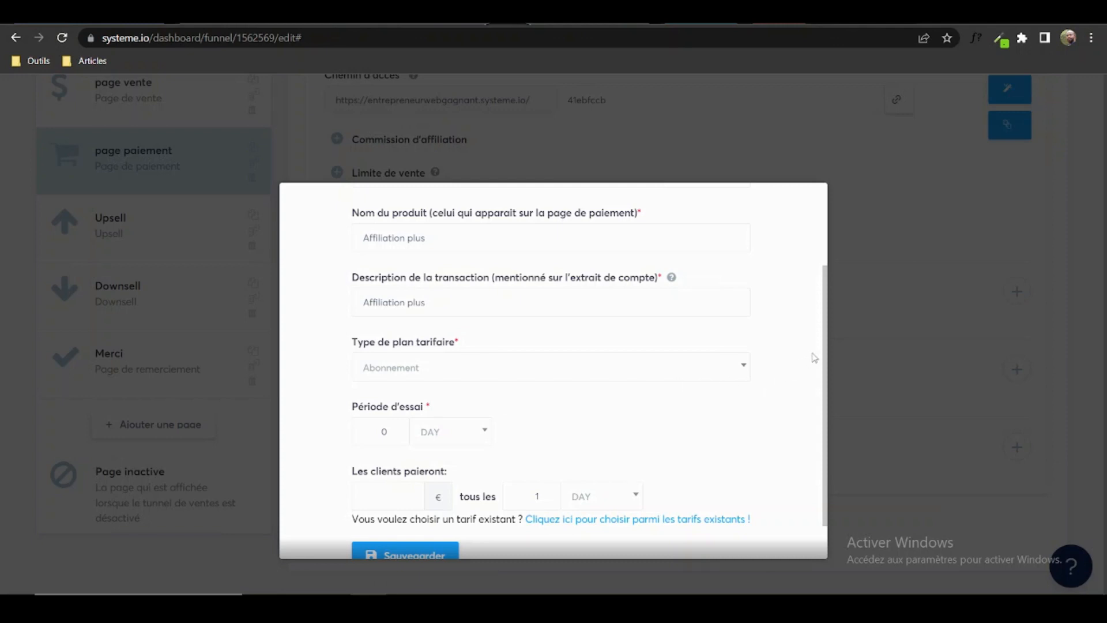
{"action": "left_click_drag", "start_coordinate": [827, 350], "coordinate": [828, 365]}
{"action": "left_click", "coordinate": [449, 419]}
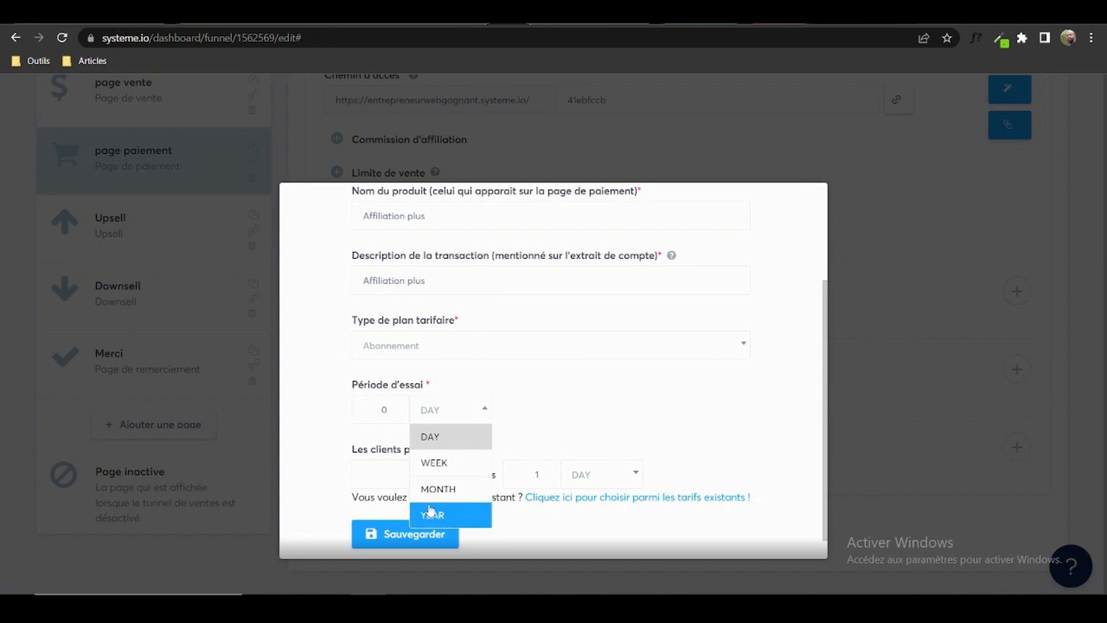
{"action": "left_click", "coordinate": [369, 405]}
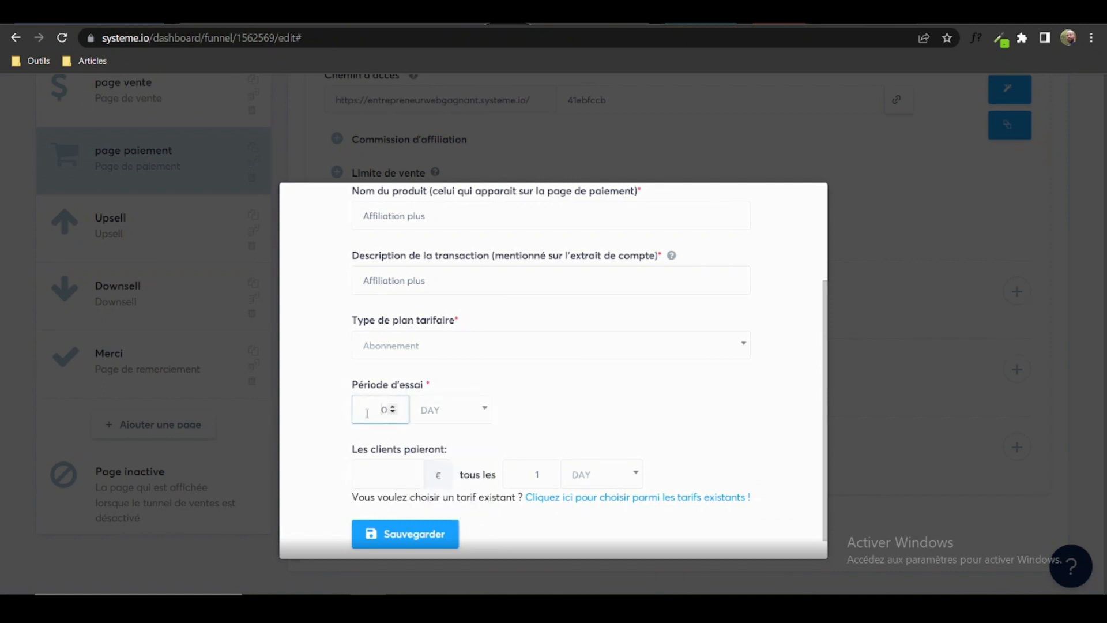
{"action": "left_click_drag", "start_coordinate": [377, 411], "coordinate": [397, 415]}
{"action": "type", "text": "15"}
{"action": "scroll", "coordinate": [826, 314], "scroll_direction": "down", "scroll_amount": 1}
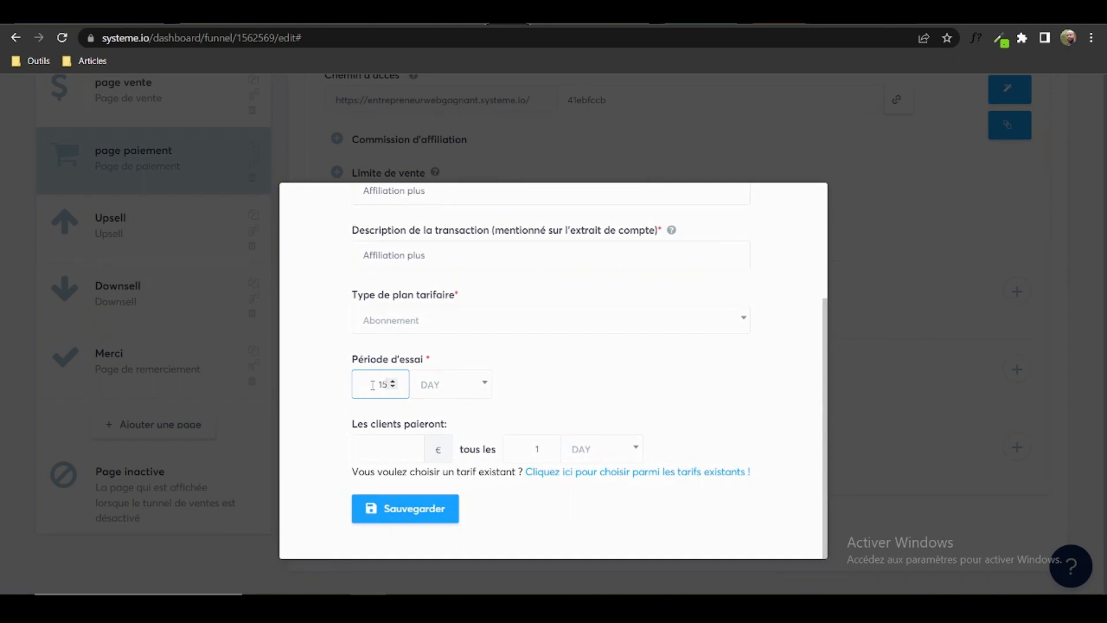
{"action": "left_click_drag", "start_coordinate": [372, 385], "coordinate": [406, 382]}
{"action": "type", "text": "0"}
{"action": "left_click_drag", "start_coordinate": [368, 384], "coordinate": [414, 391]}
{"action": "type", "text": "15"}
Set the subscription price to 97 € billed every MONTH.
{"action": "left_click", "coordinate": [403, 447]}
{"action": "type", "text": "97"}
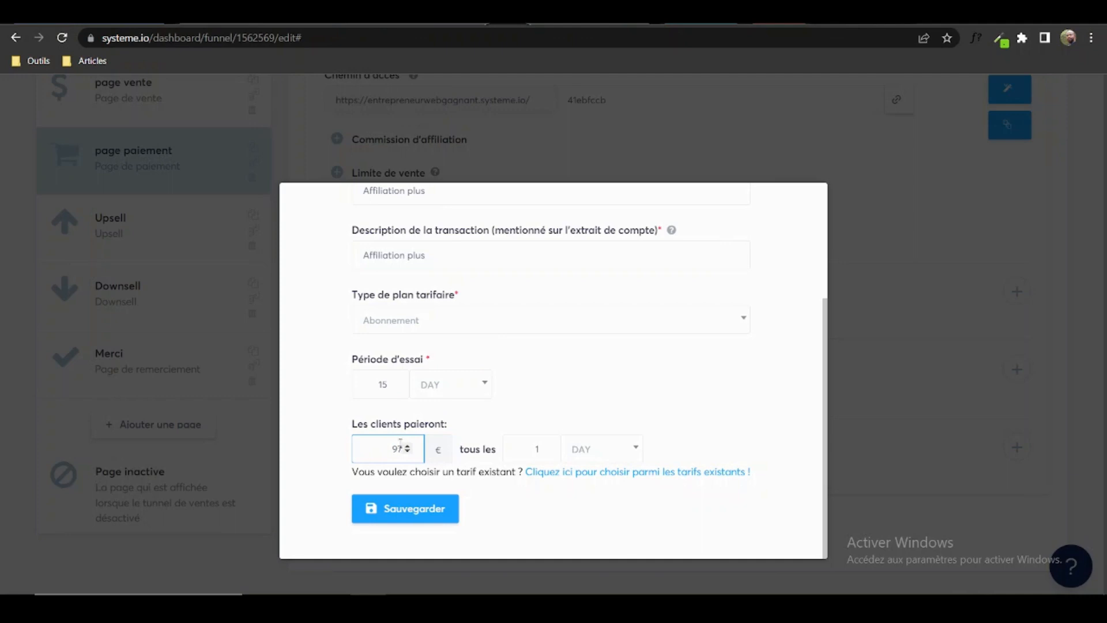
{"action": "left_click", "coordinate": [620, 449]}
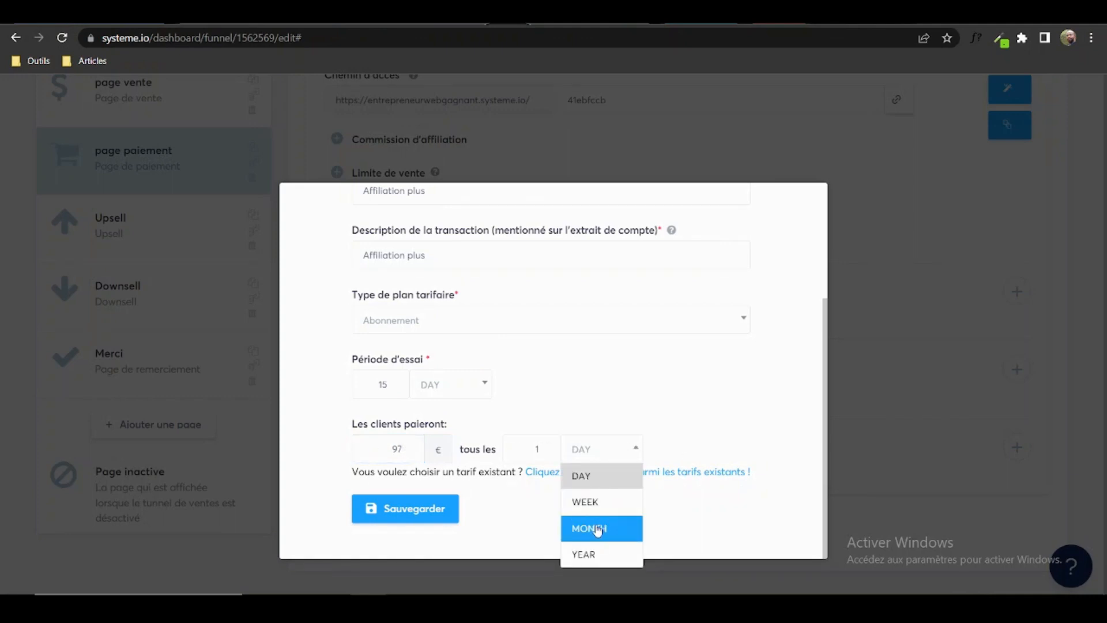
{"action": "left_click", "coordinate": [595, 528]}
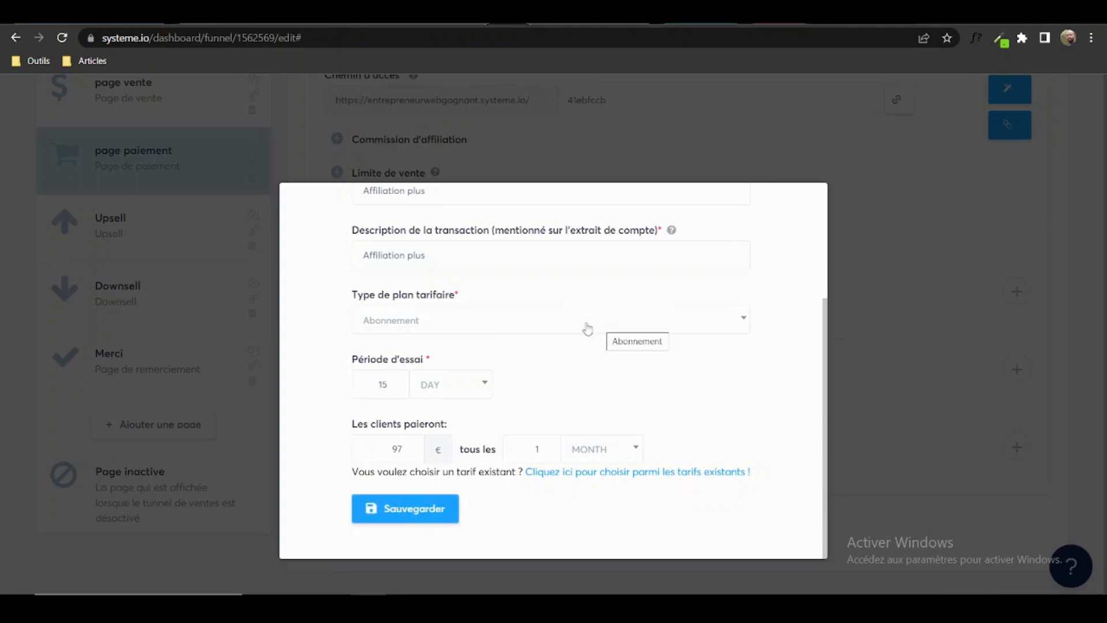
{"action": "left_click", "coordinate": [465, 329]}
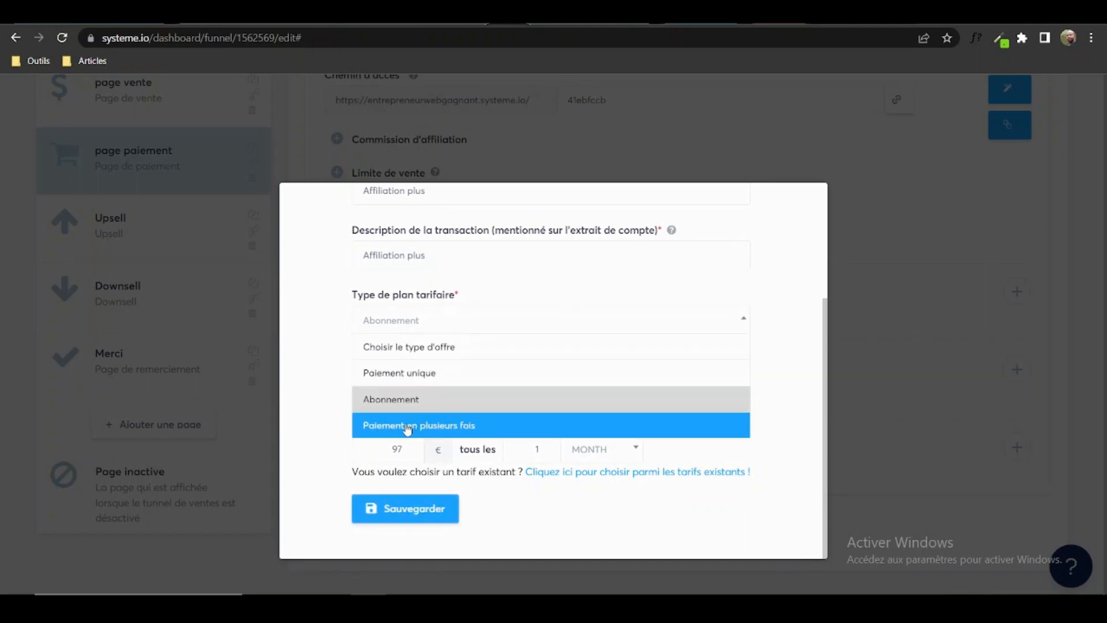
Save Affiliation plus as Paiement en plusieurs fois: 33 € monthly over 2 payments.
{"action": "left_click", "coordinate": [407, 427]}
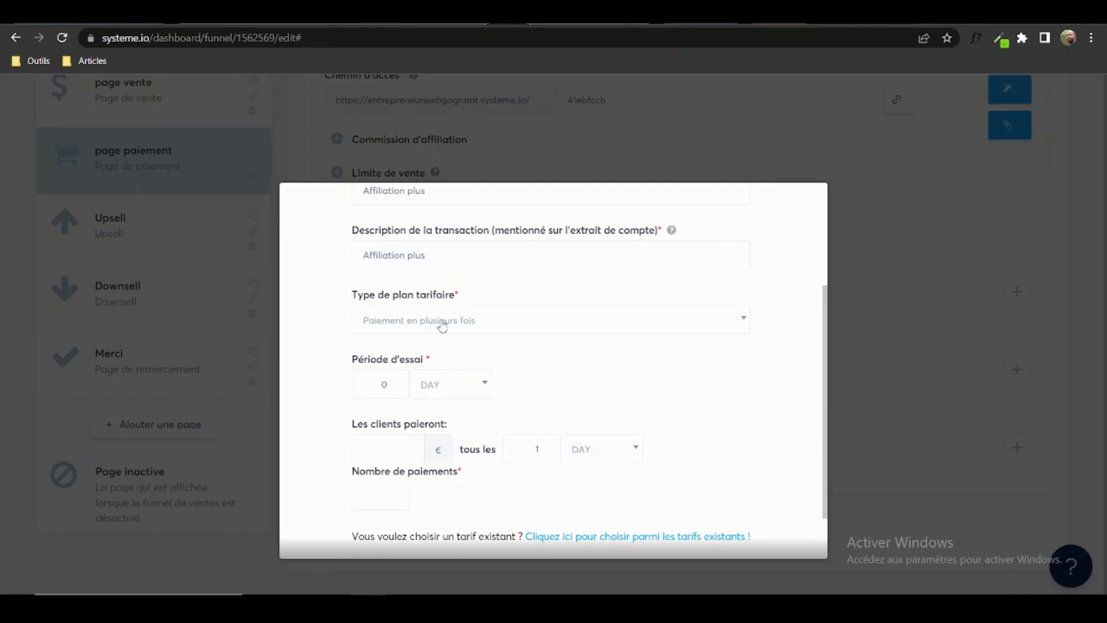
{"action": "left_click", "coordinate": [456, 321]}
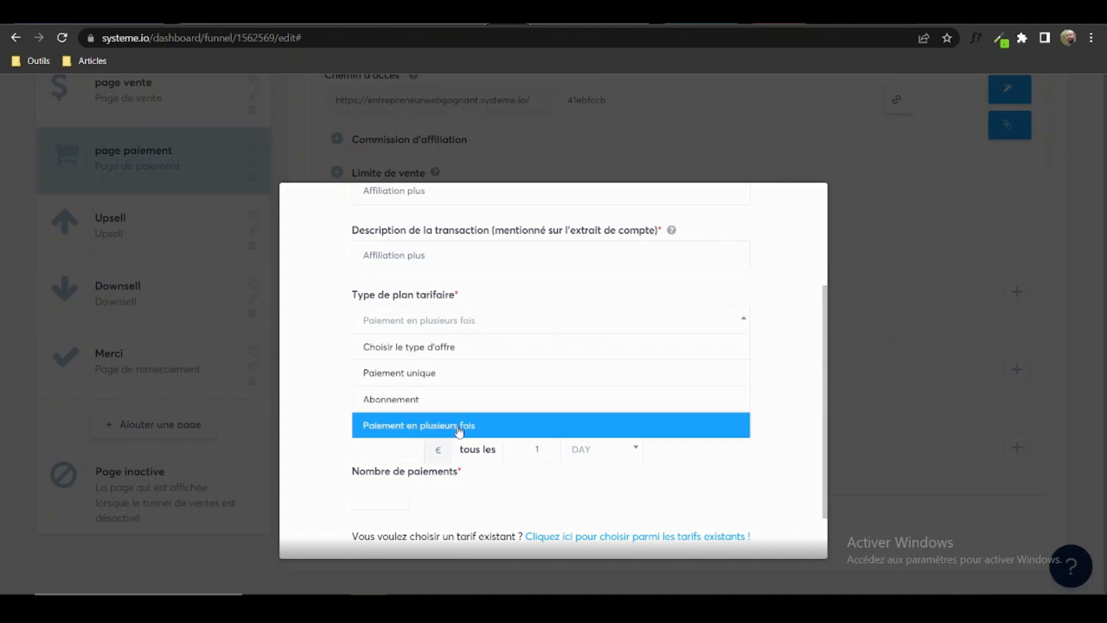
{"action": "left_click", "coordinate": [453, 431]}
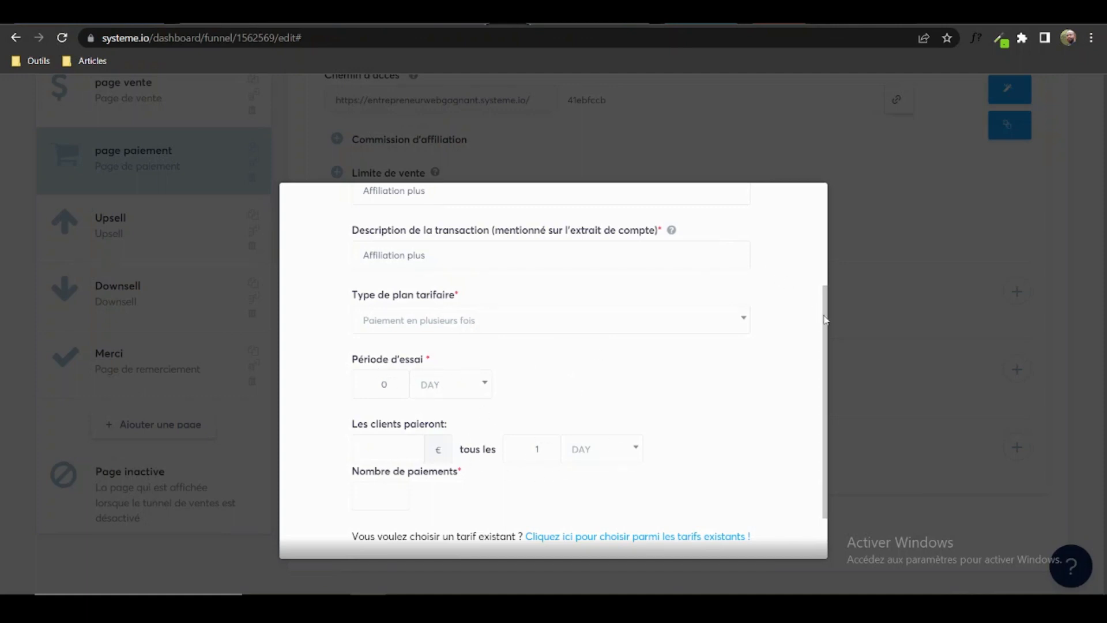
{"action": "scroll", "coordinate": [821, 315], "scroll_direction": "down", "scroll_amount": 2}
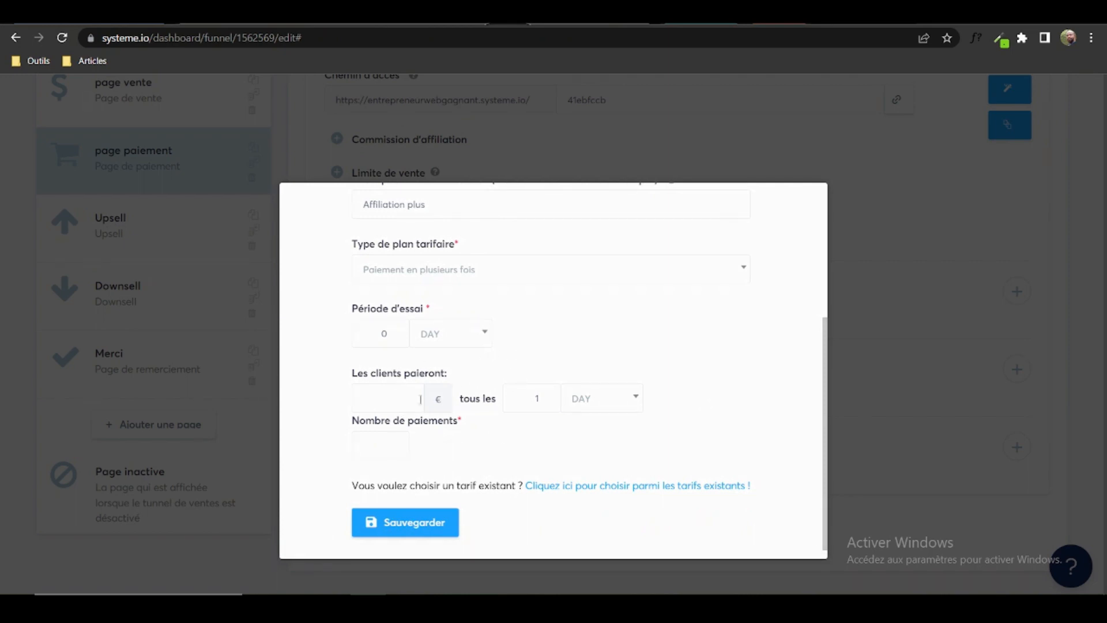
{"action": "left_click", "coordinate": [396, 398]}
{"action": "left_click", "coordinate": [606, 407]}
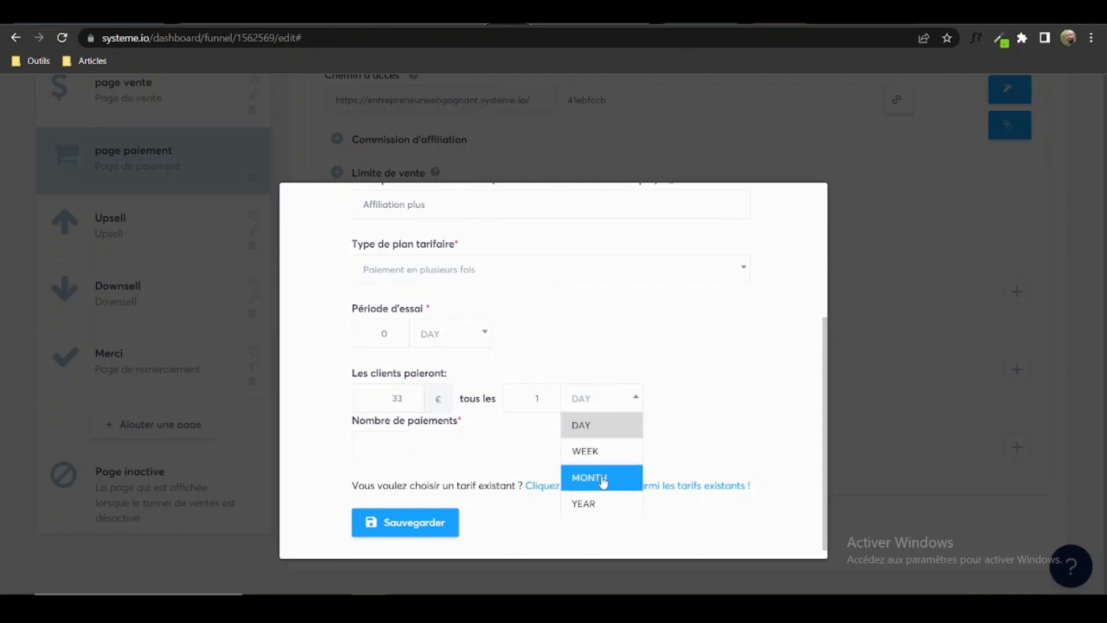
{"action": "left_click", "coordinate": [603, 482]}
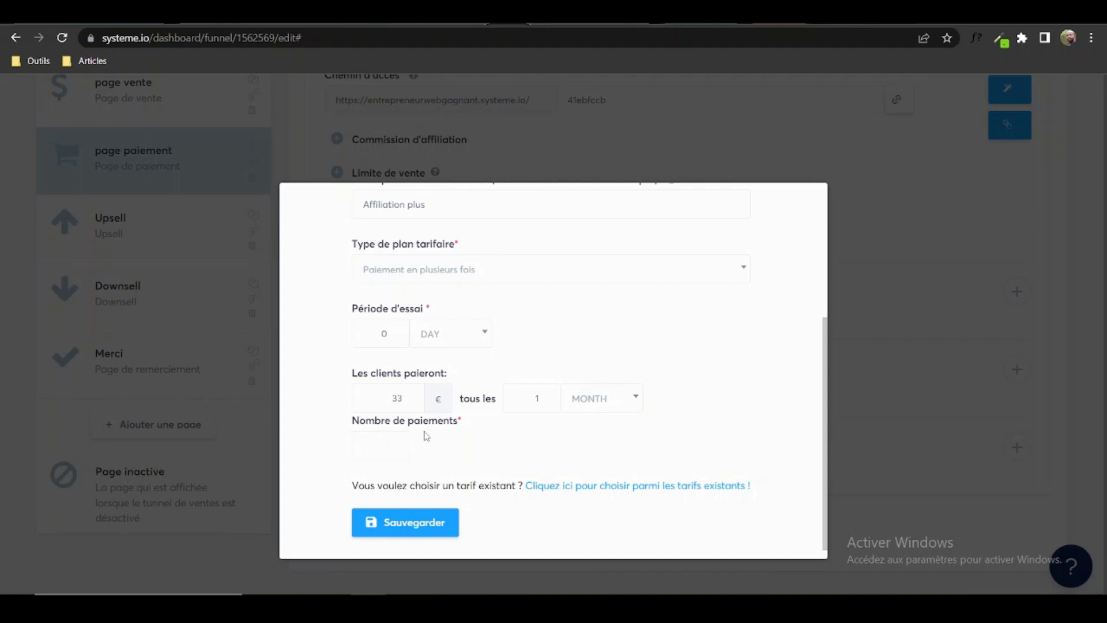
{"action": "left_click", "coordinate": [376, 446]}
{"action": "type", "text": "2"}
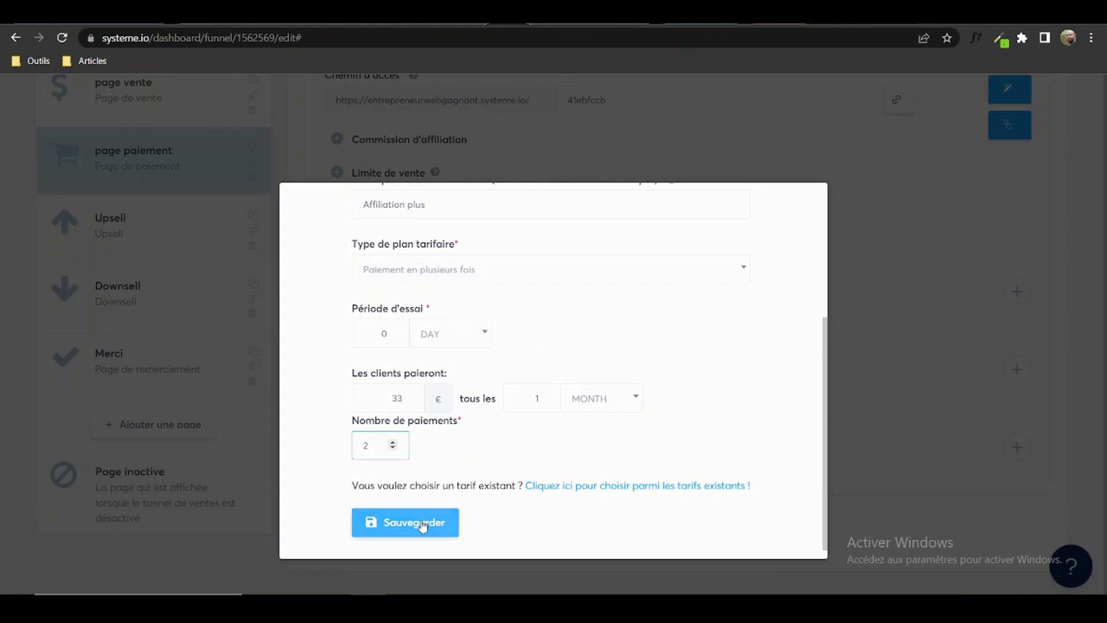
{"action": "left_click", "coordinate": [404, 524]}
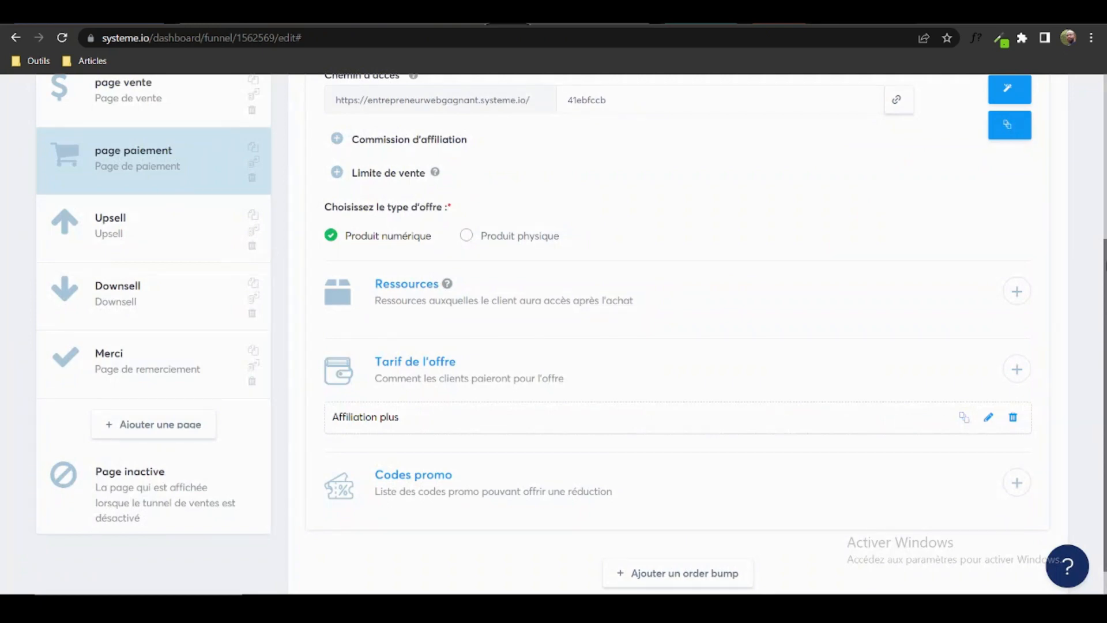
Save the payment-page funnel step with Affiliation plus as its offer price.
{"action": "scroll", "coordinate": [1083, 176], "scroll_direction": "up", "scroll_amount": 3}
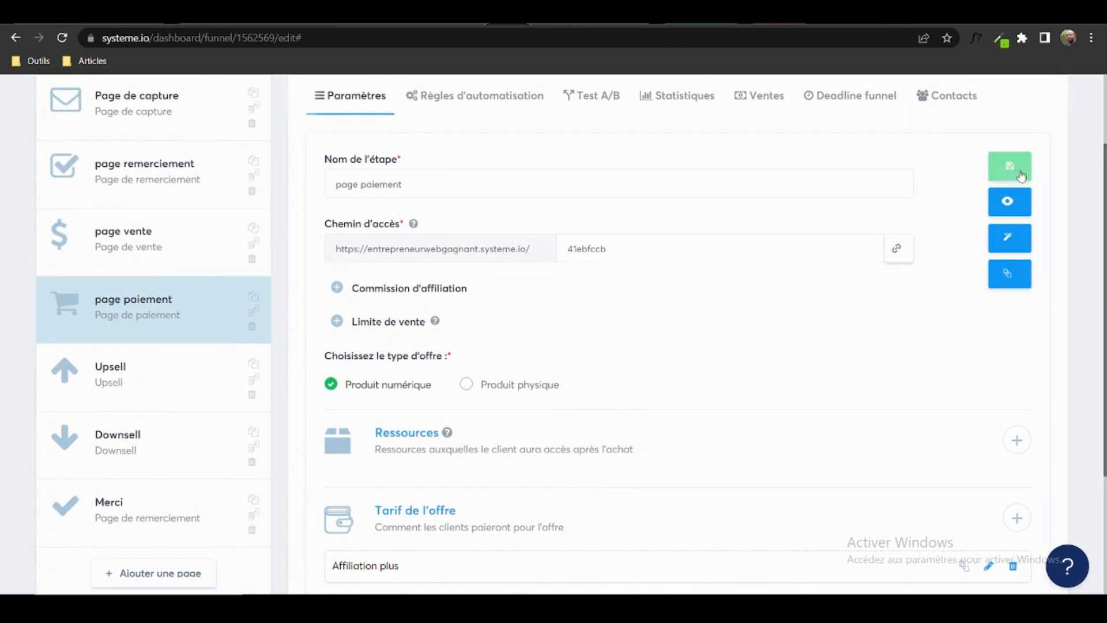
{"action": "left_click", "coordinate": [1007, 167]}
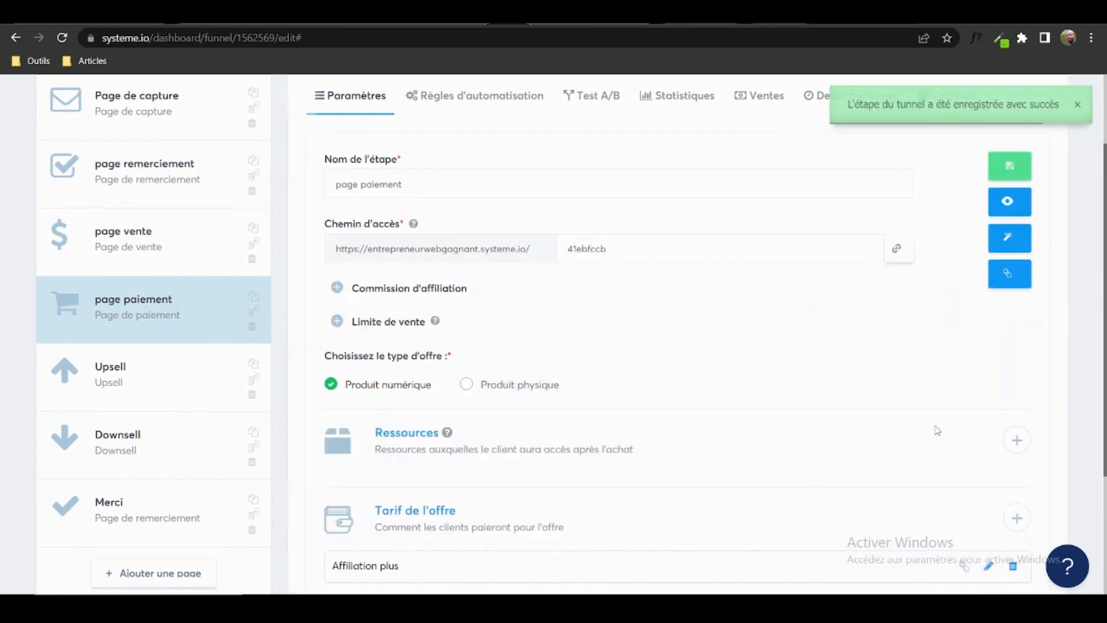
{"action": "left_click_drag", "start_coordinate": [1098, 302], "coordinate": [1105, 263]}
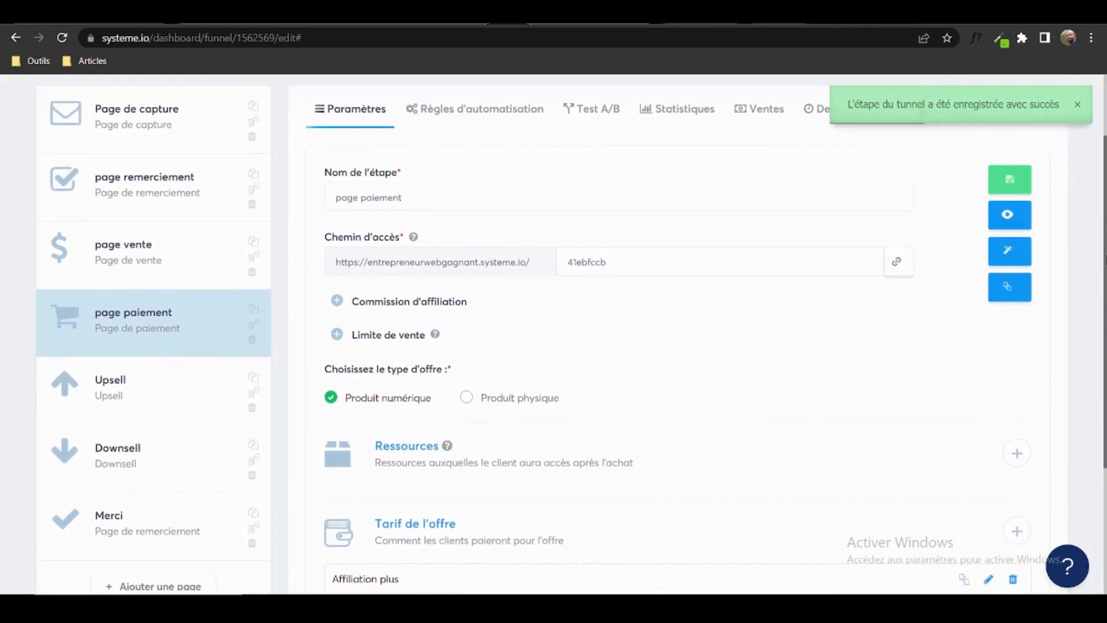
Preview the live payment page showing Affiliation plus at 33,00 € monthly for 2 months.
{"action": "left_click", "coordinate": [1018, 221]}
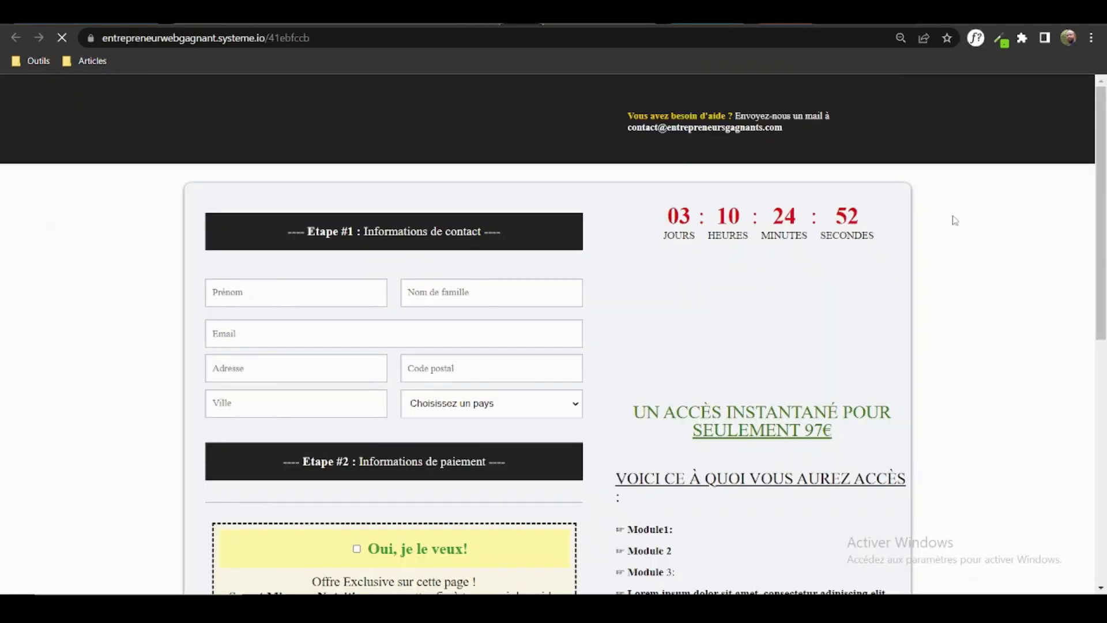
{"action": "left_click_drag", "start_coordinate": [1102, 131], "coordinate": [1106, 279]}
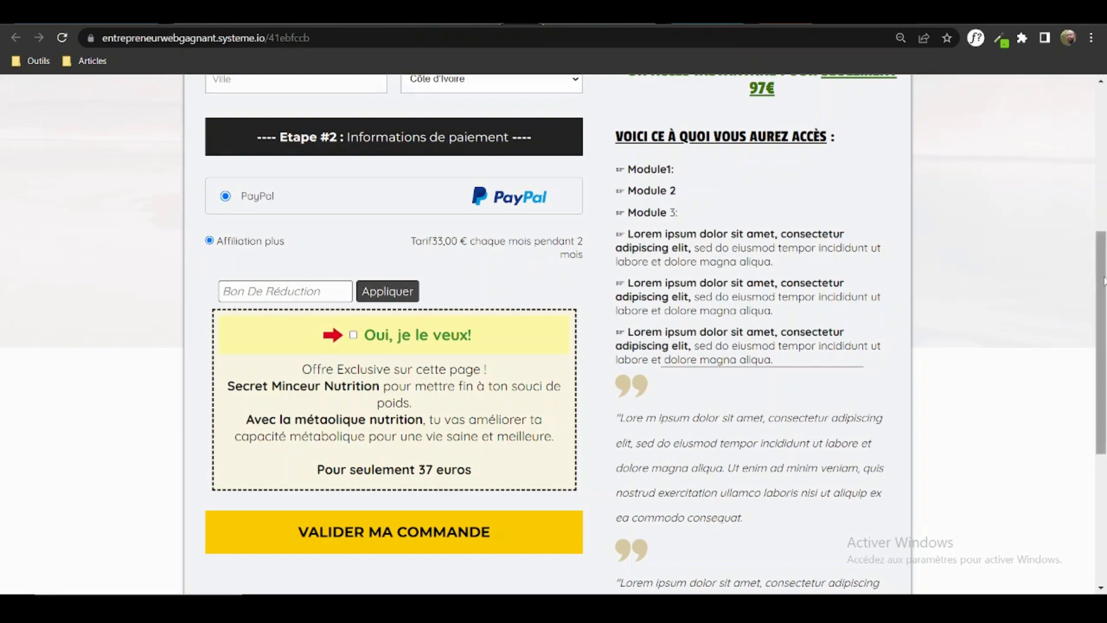
{"action": "left_click_drag", "start_coordinate": [1104, 280], "coordinate": [1104, 188]}
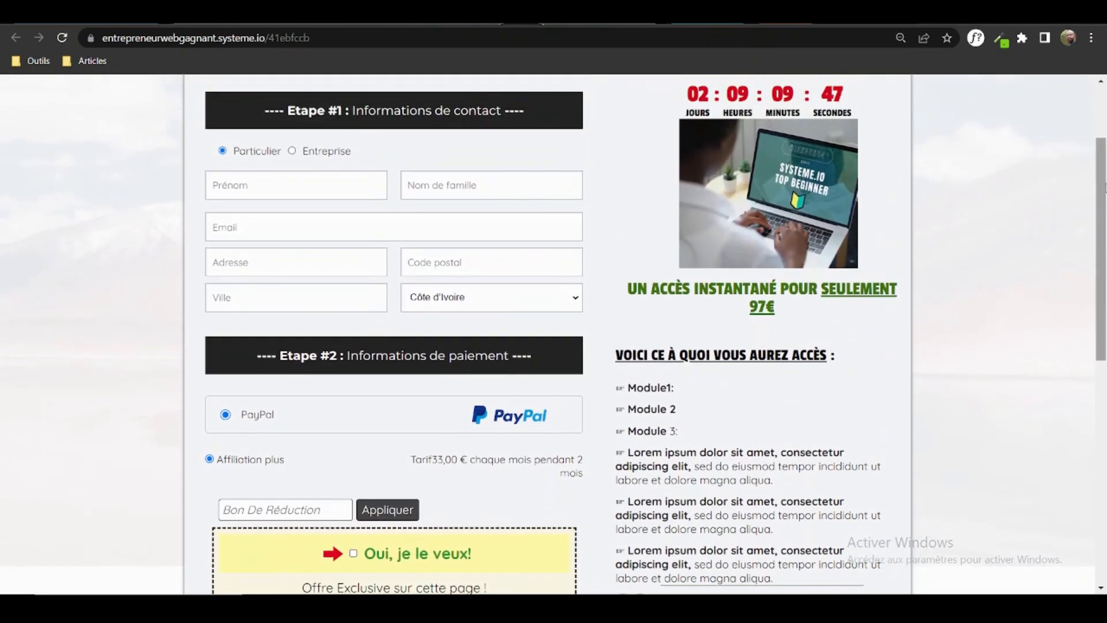